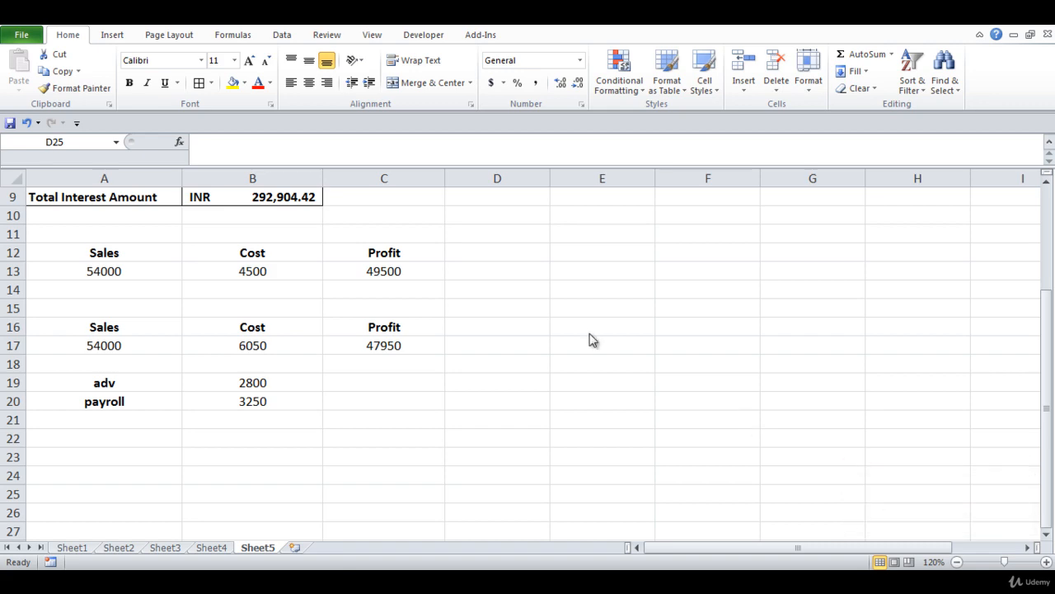
Step: Review the row 13 sales and cost figures and the profit formula, leaving C13 selected with the data commands shown
click(118, 272)
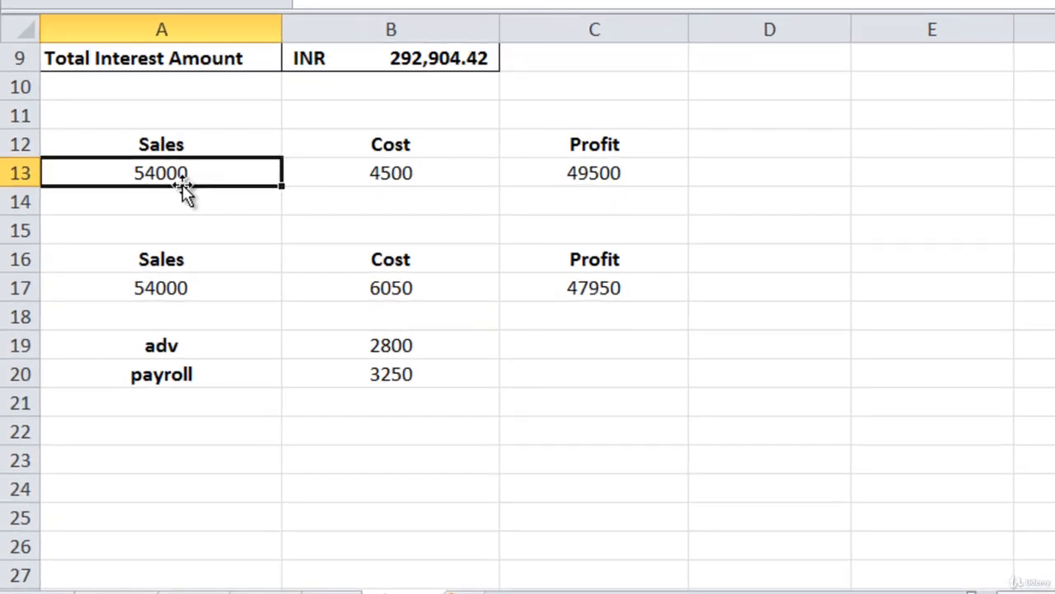
click(390, 173)
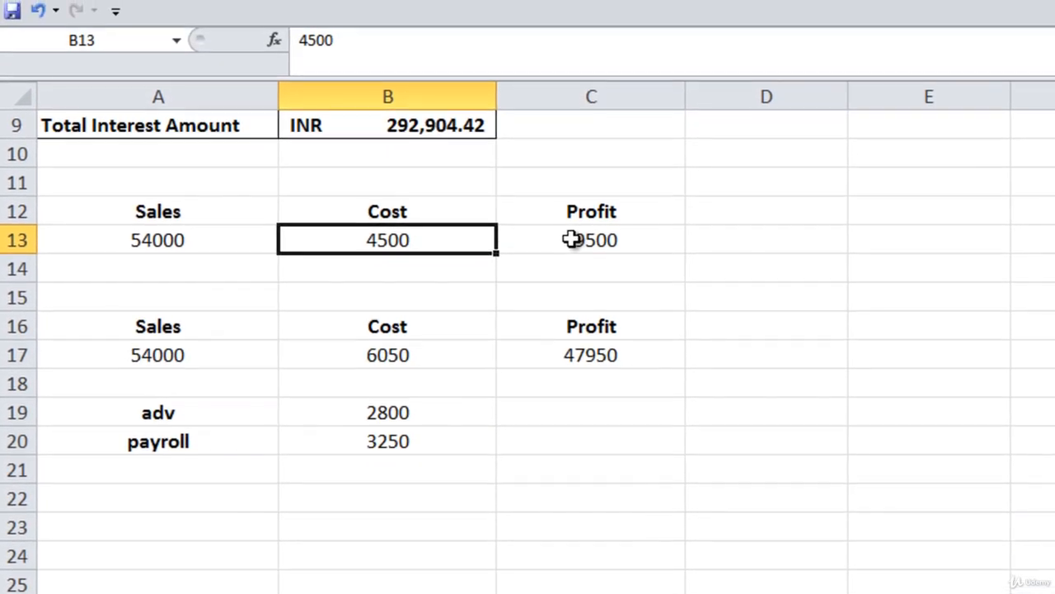
click(577, 189)
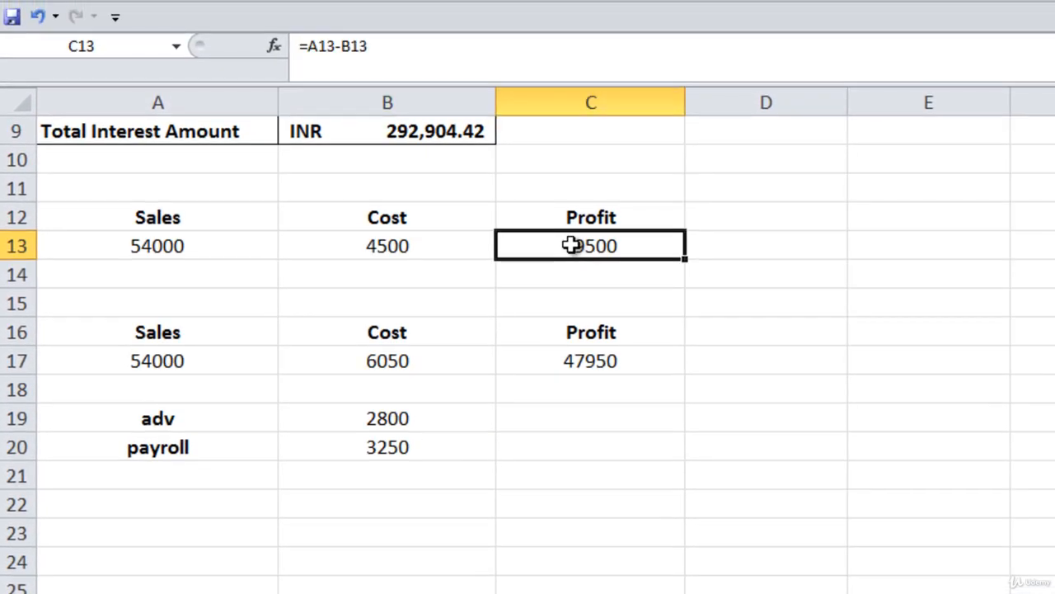
double_click(584, 249)
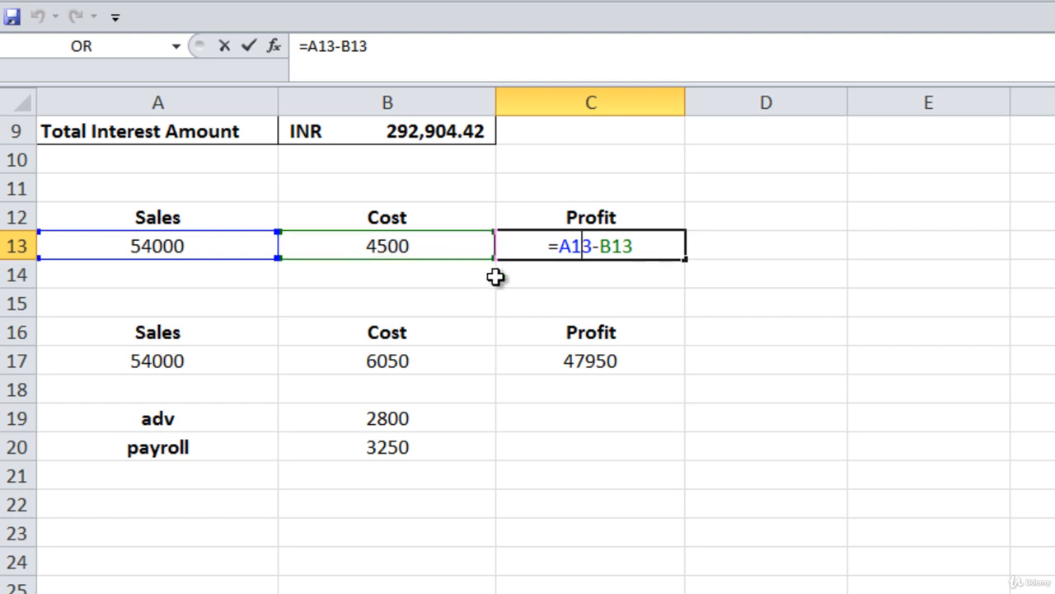
key(Return)
click(599, 241)
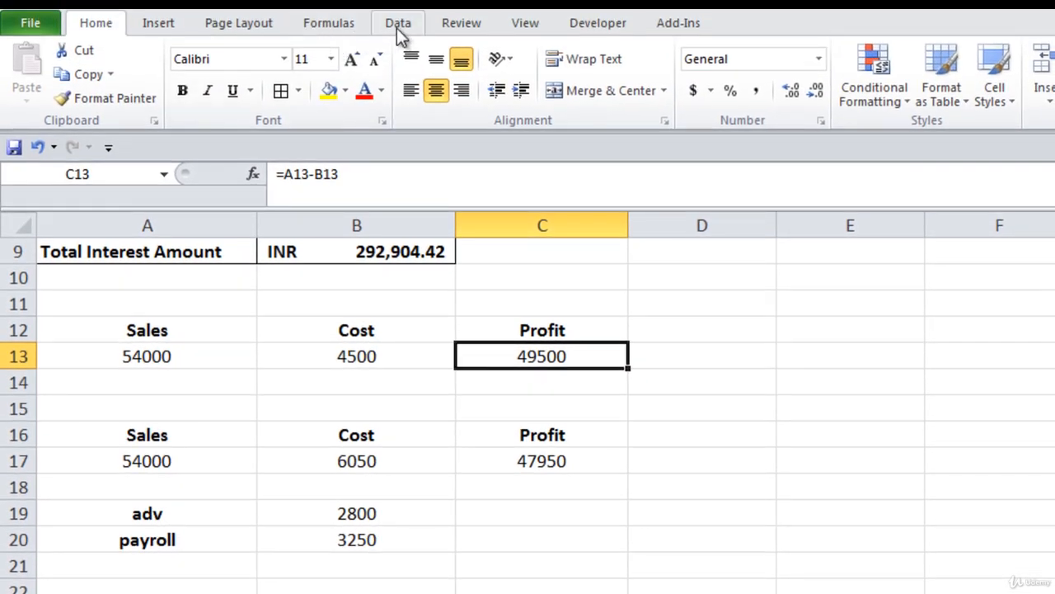
click(396, 28)
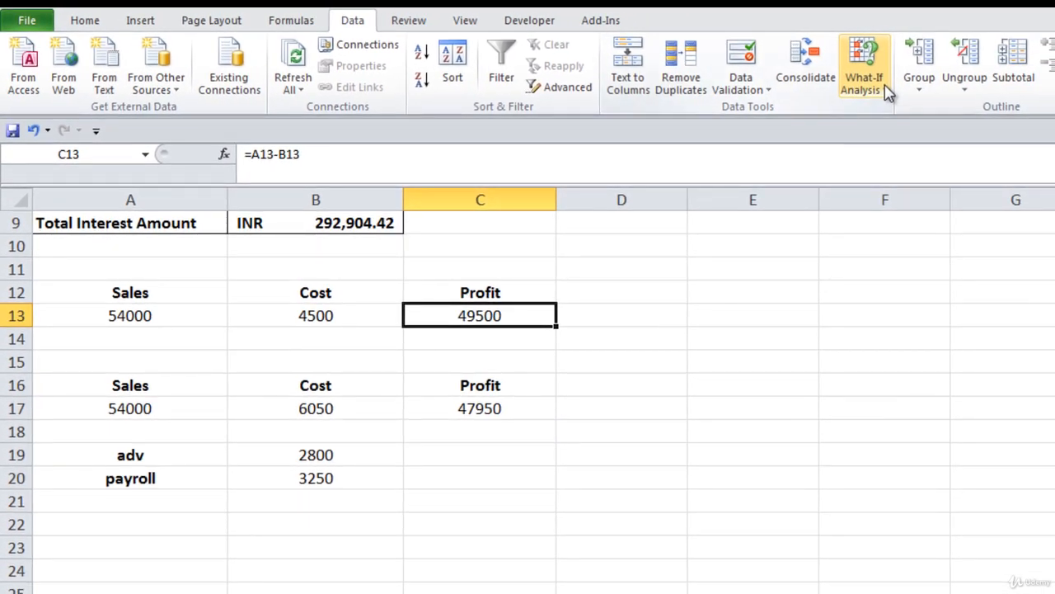
click(886, 91)
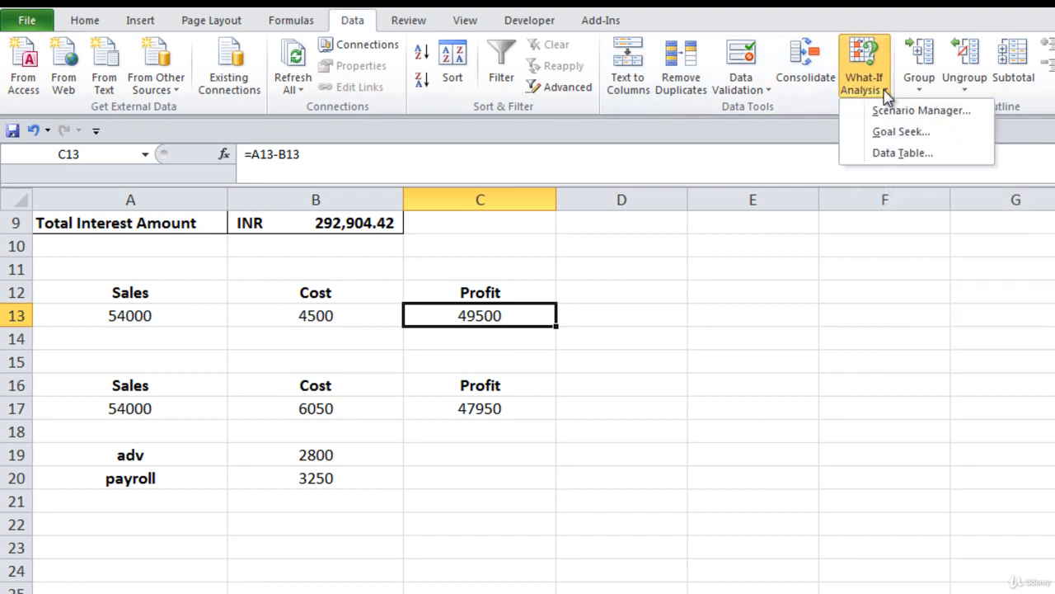
click(904, 153)
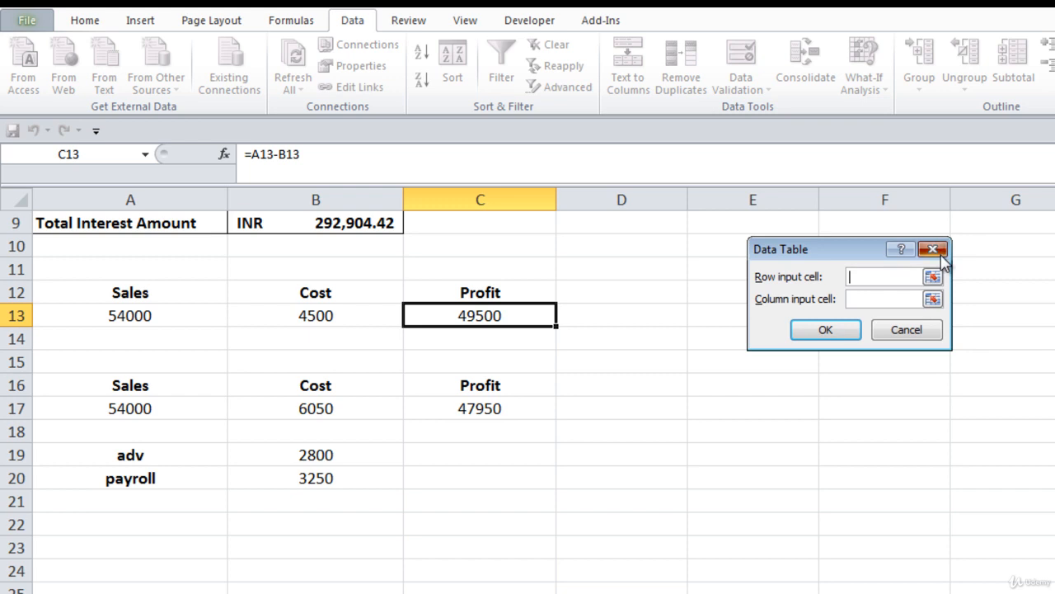
click(941, 256)
Step: Run Goal Seek to bring the profit in C13 to 51100 by changing the sales in A13, and keep the solution
click(874, 87)
click(901, 134)
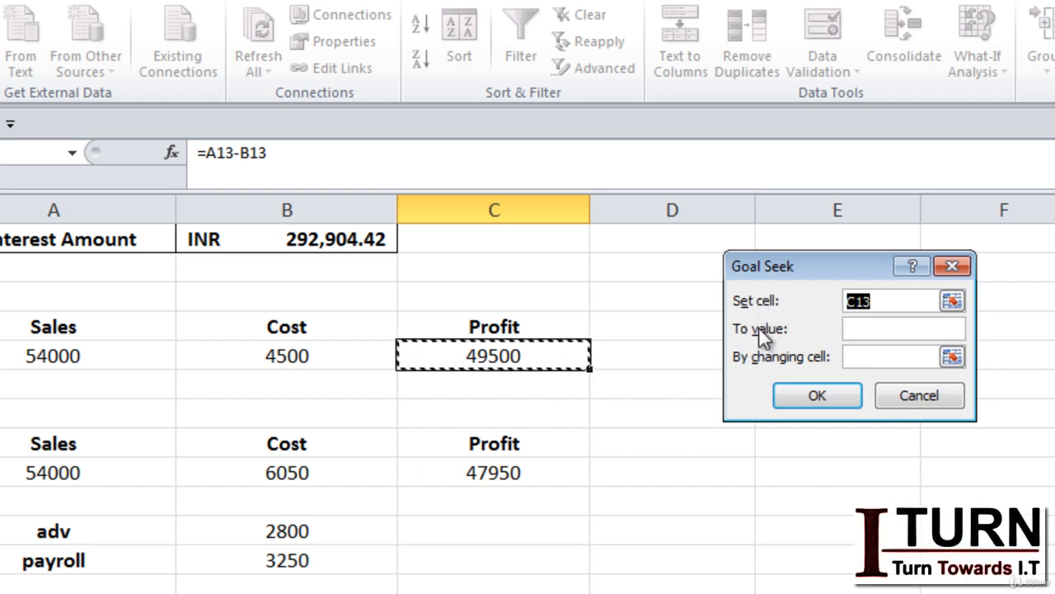
click(862, 336)
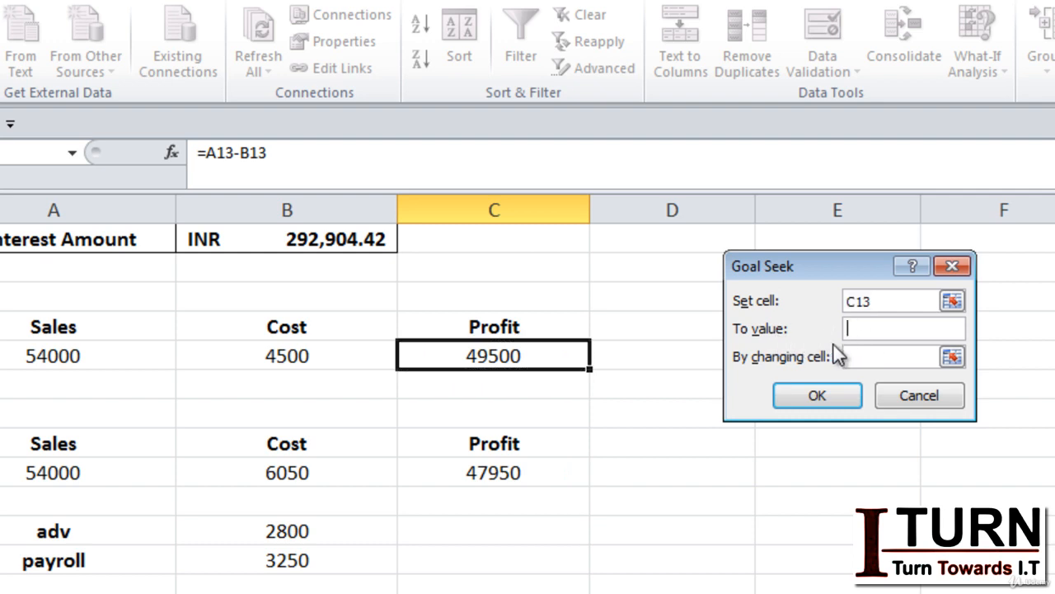
text(51100)
click(869, 357)
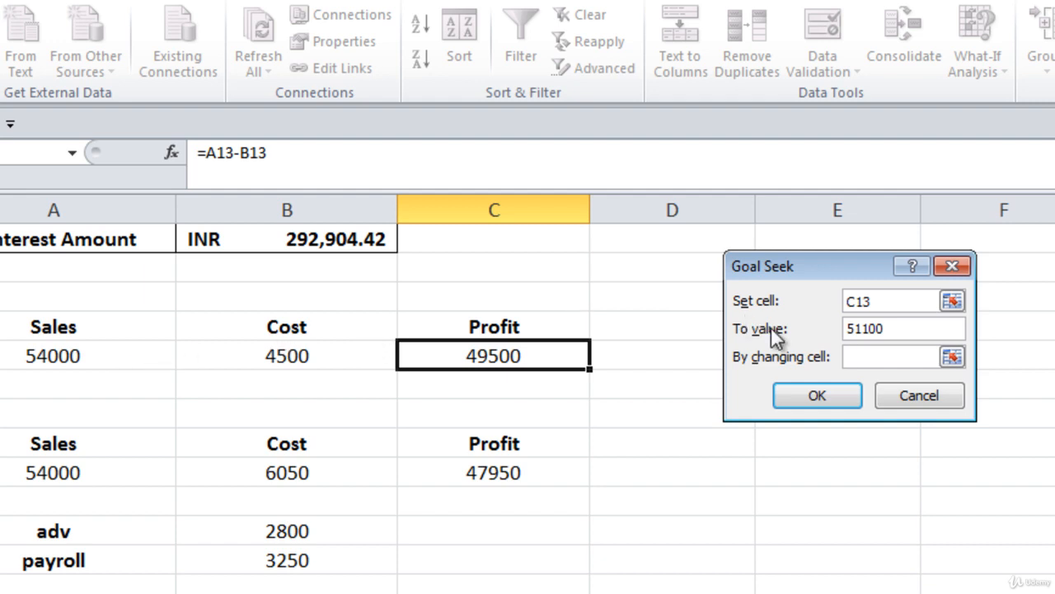
click(98, 353)
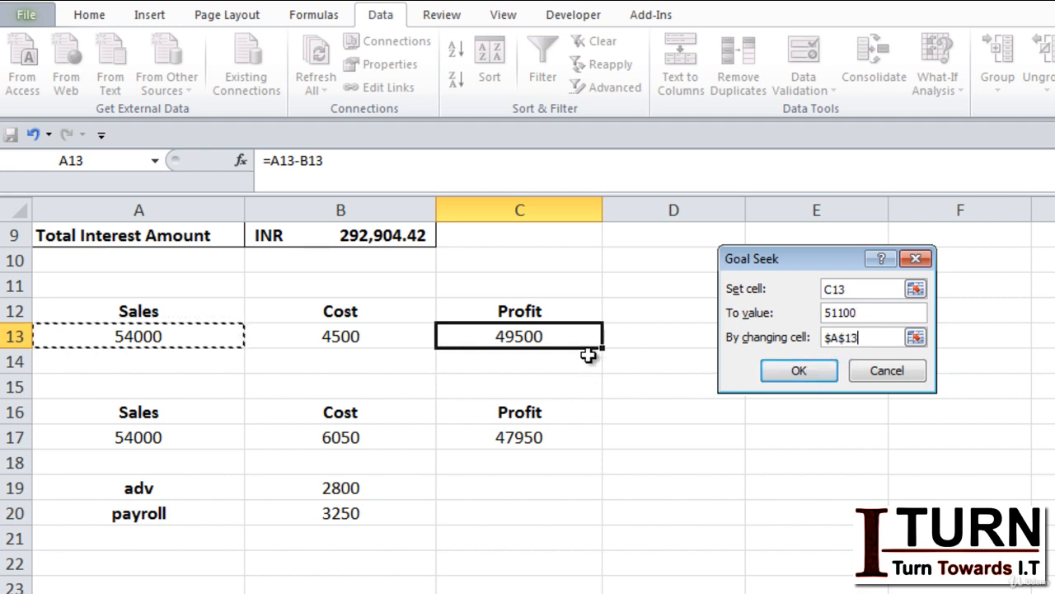
click(789, 372)
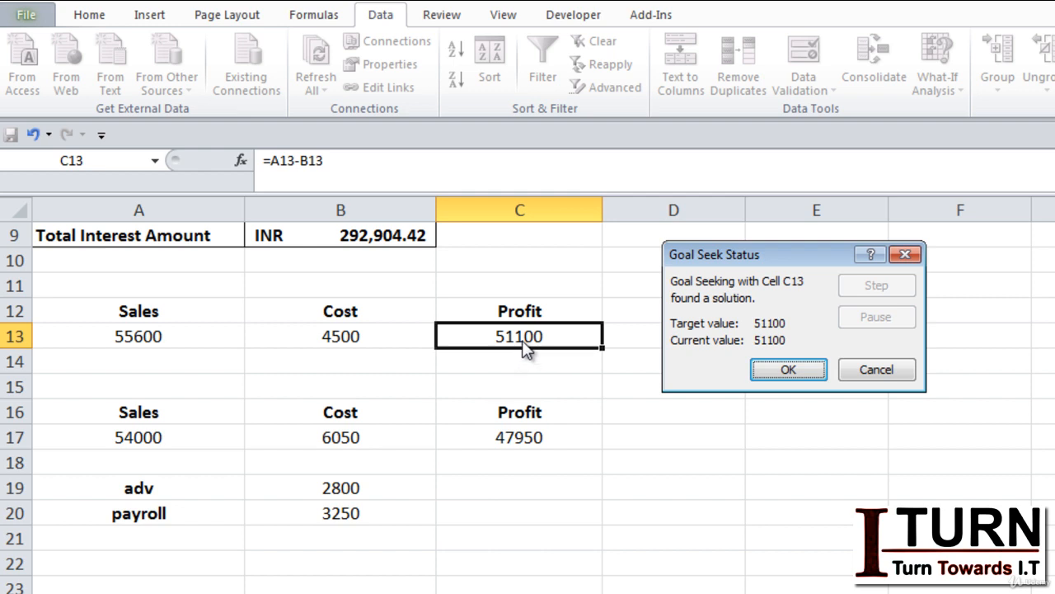
click(795, 378)
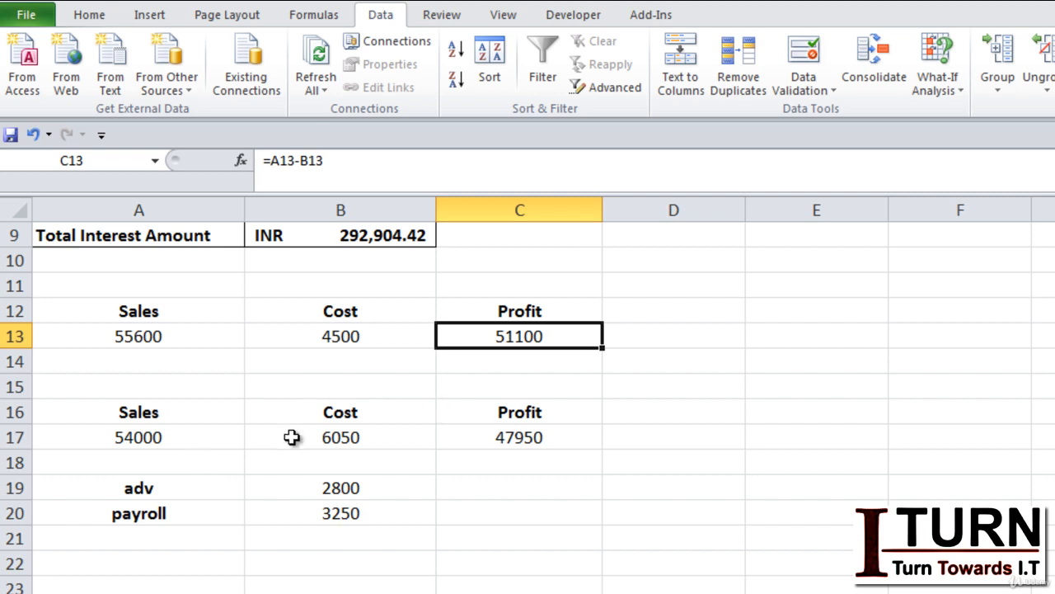
Step: Examine the row 17 sales, the cost formula with its adv and payroll components, and the profit formula in C17
click(142, 437)
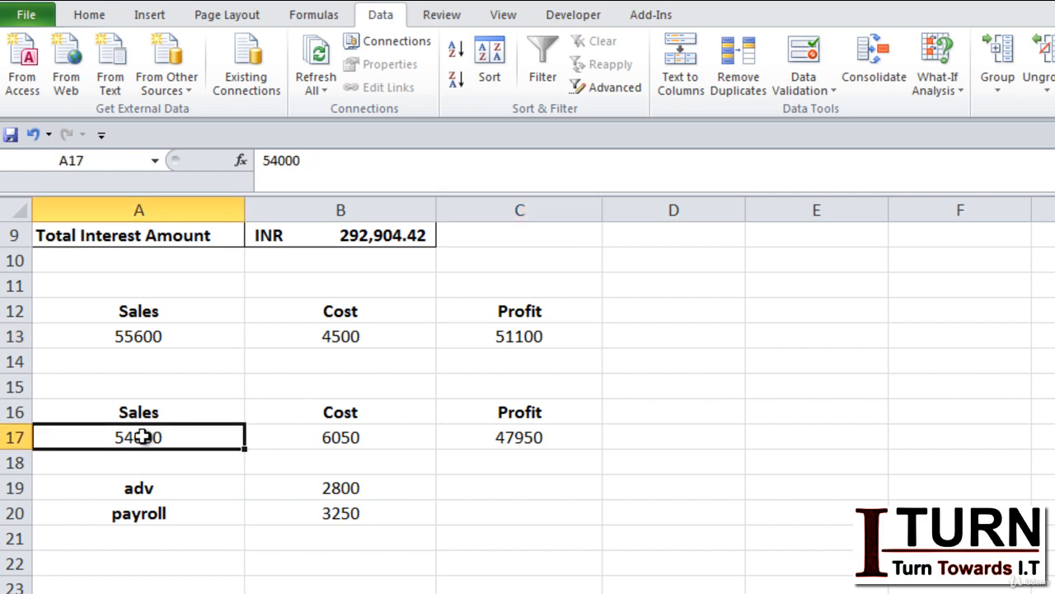
click(326, 435)
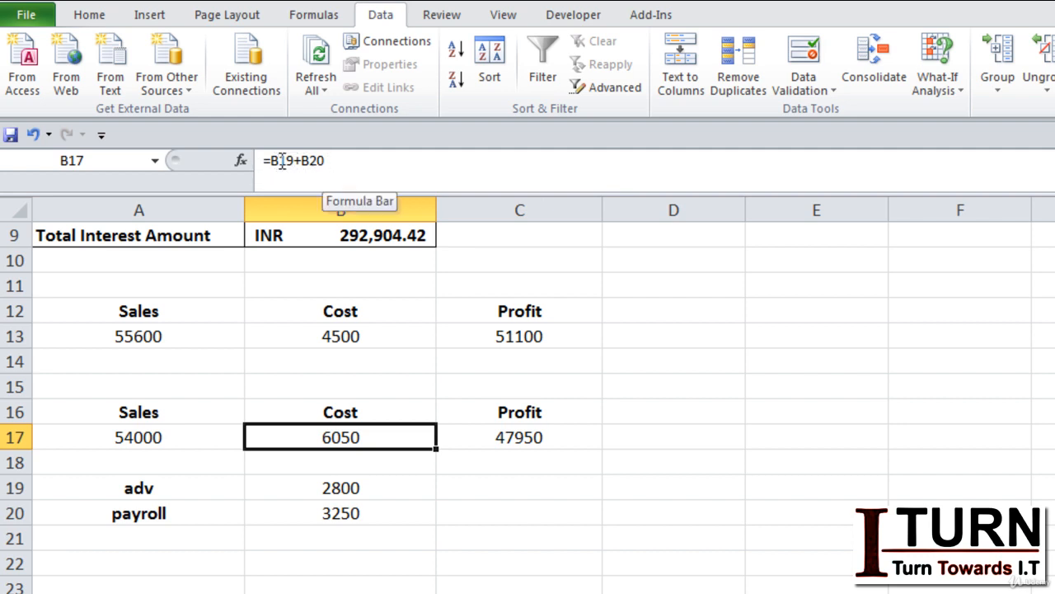
click(316, 487)
click(330, 516)
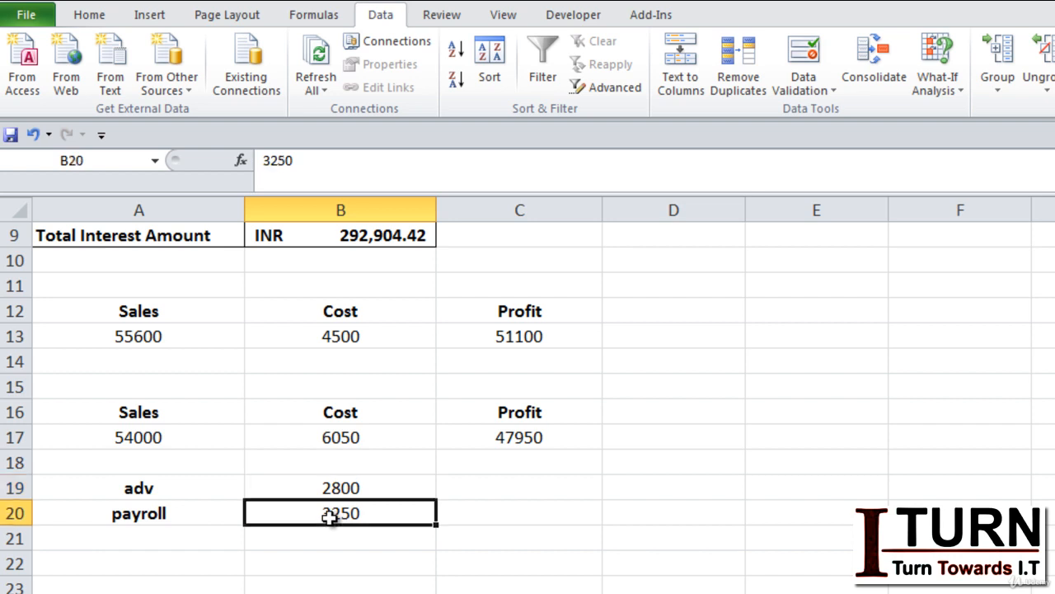
double_click(344, 436)
double_click(324, 437)
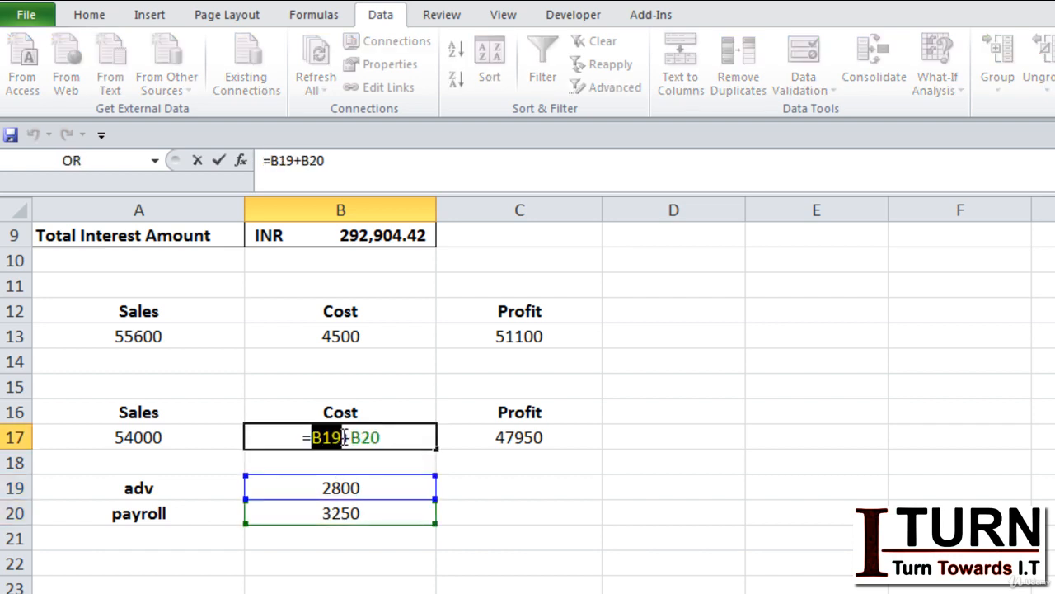
click(386, 437)
key(Return)
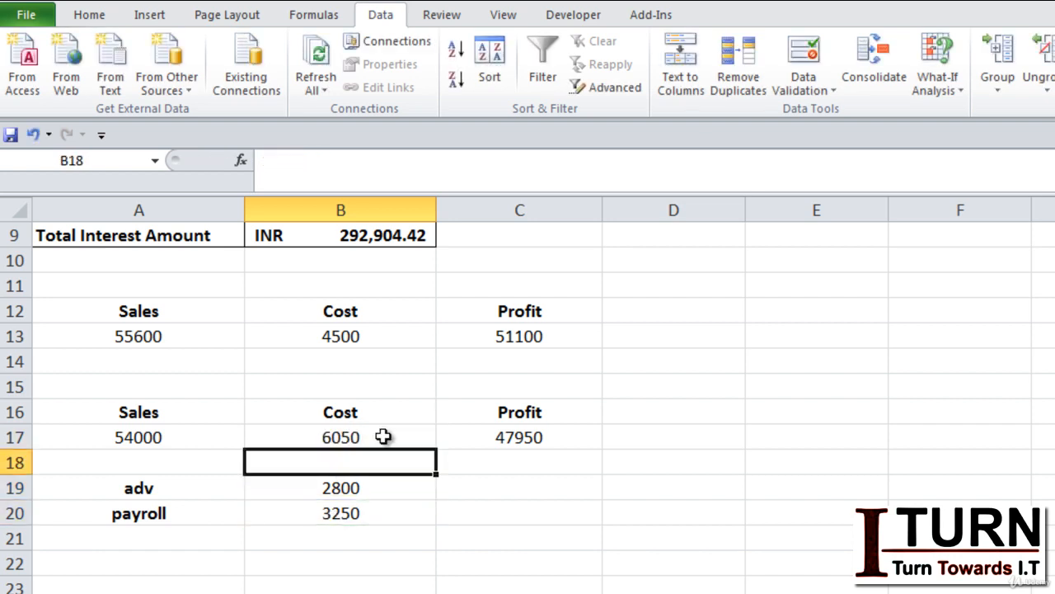
click(519, 436)
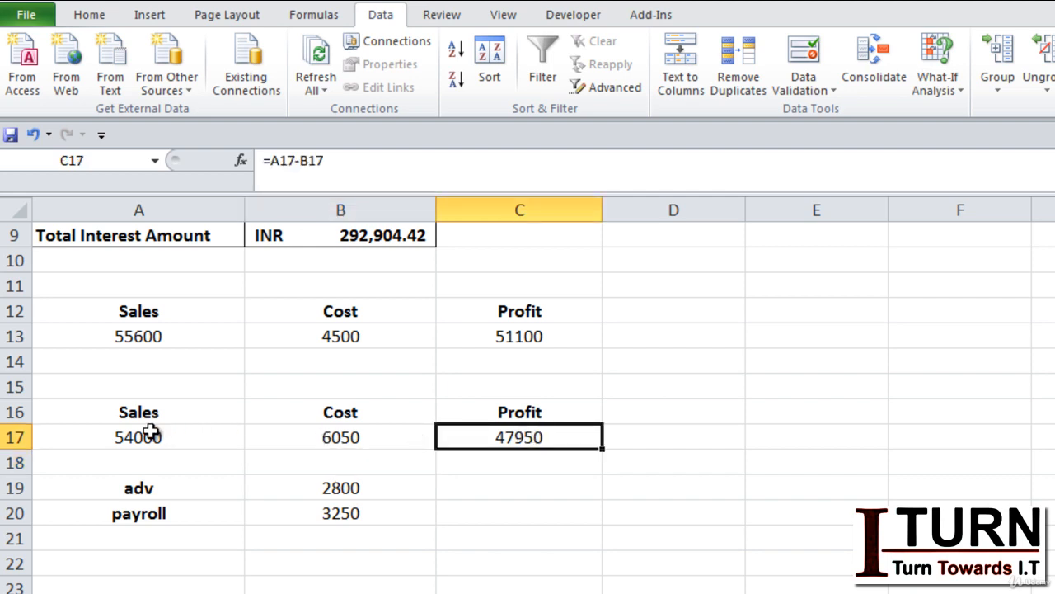
double_click(506, 438)
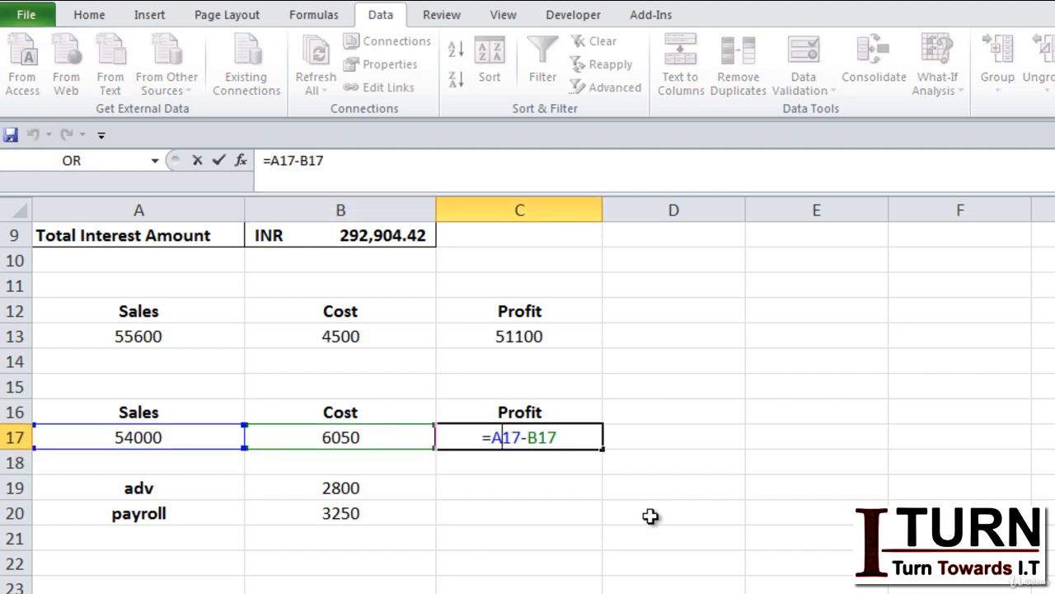
key(Escape)
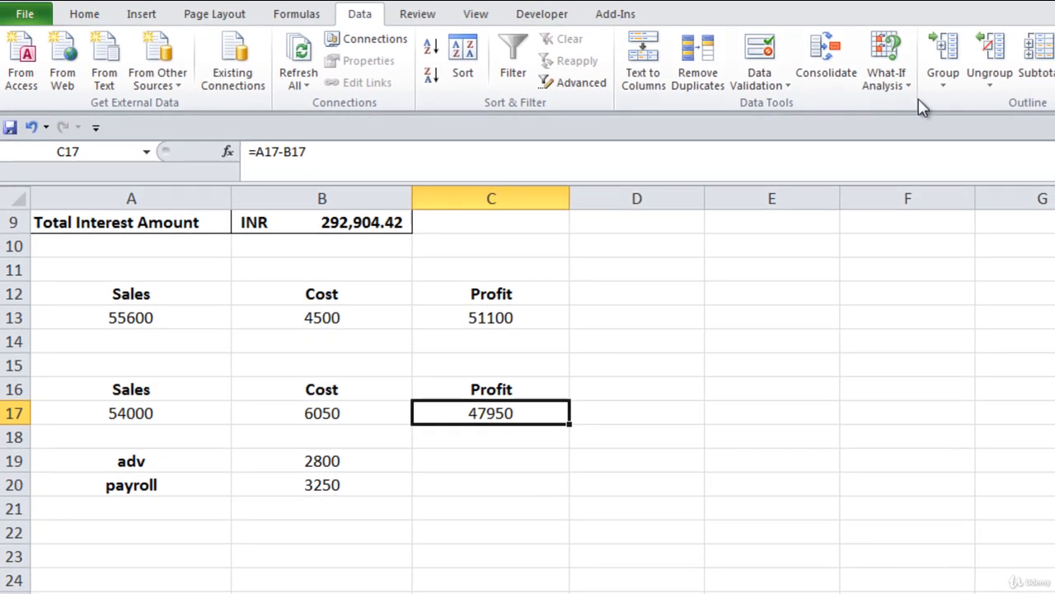
Step: Try a Goal Seek on the profit in C17 with a target of 49000 by changing the total cost in B17
click(901, 81)
click(924, 131)
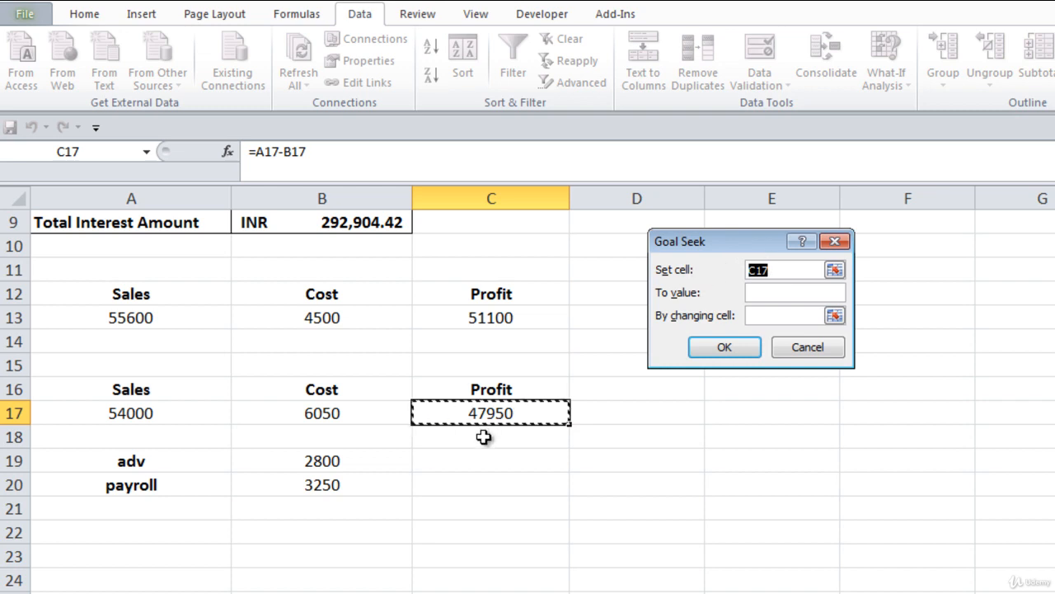
click(765, 291)
text(49000)
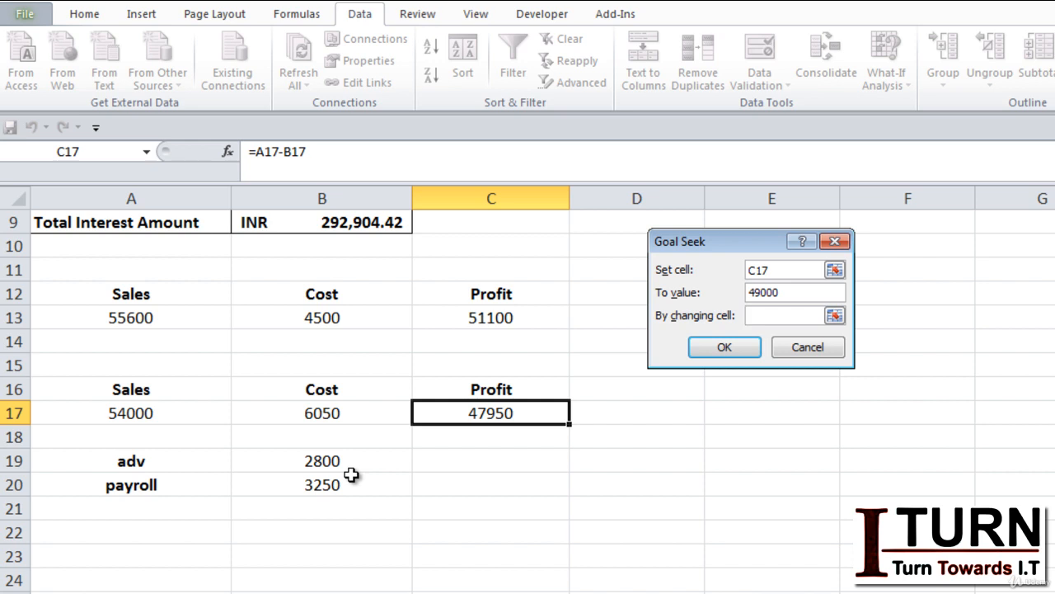
click(318, 414)
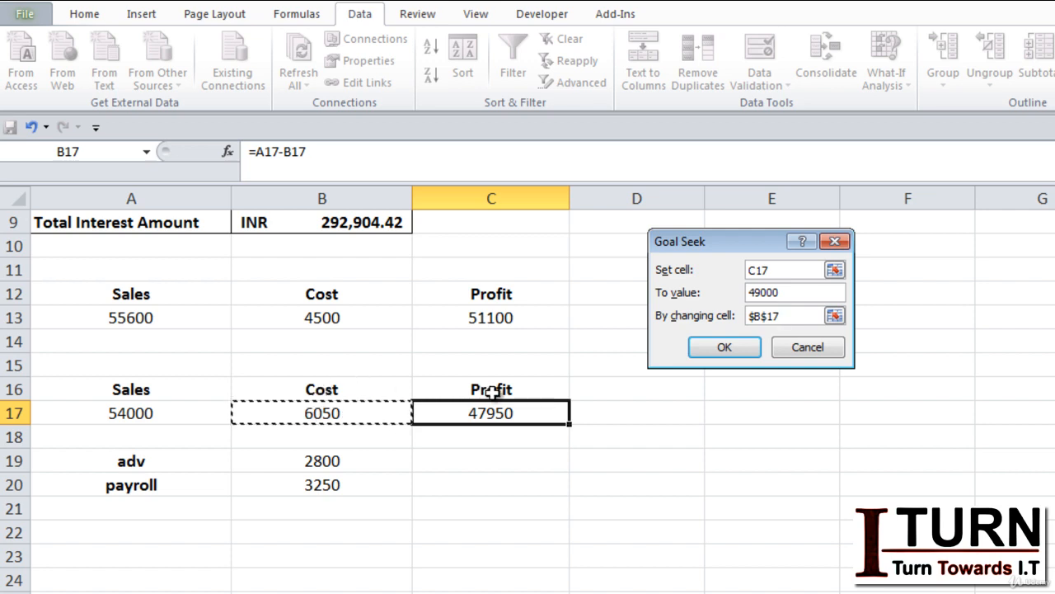
click(700, 349)
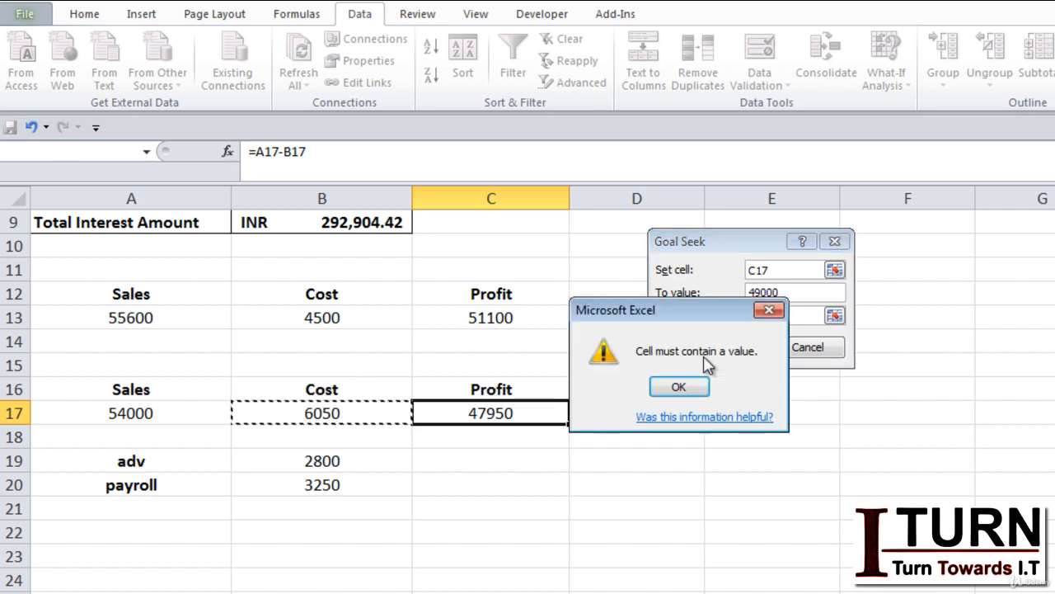
click(679, 388)
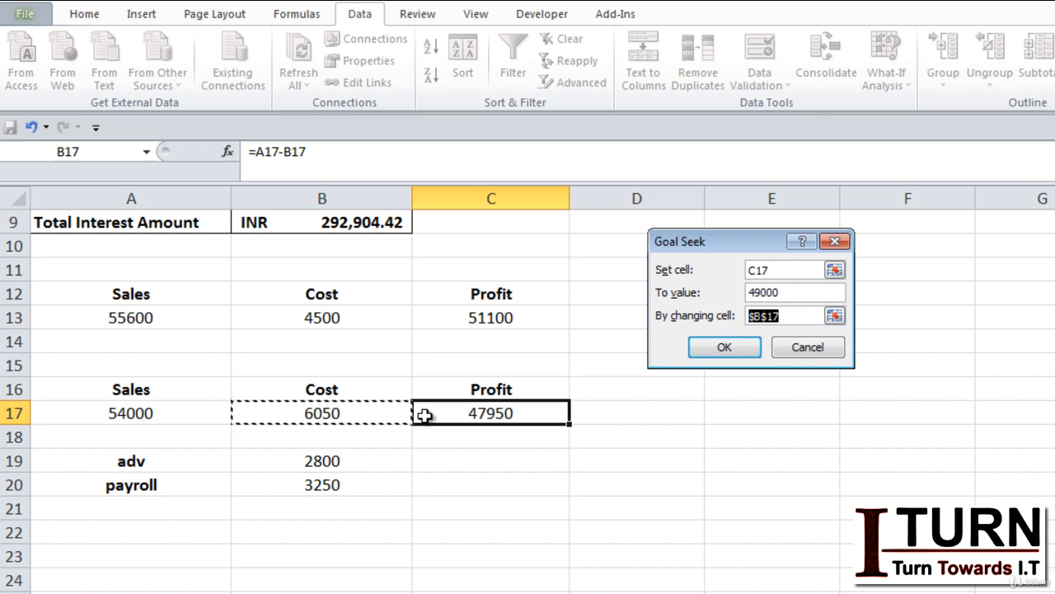
Step: Make the payroll amount in B20 the changing cell, run the Goal Seek and keep the solution
click(294, 484)
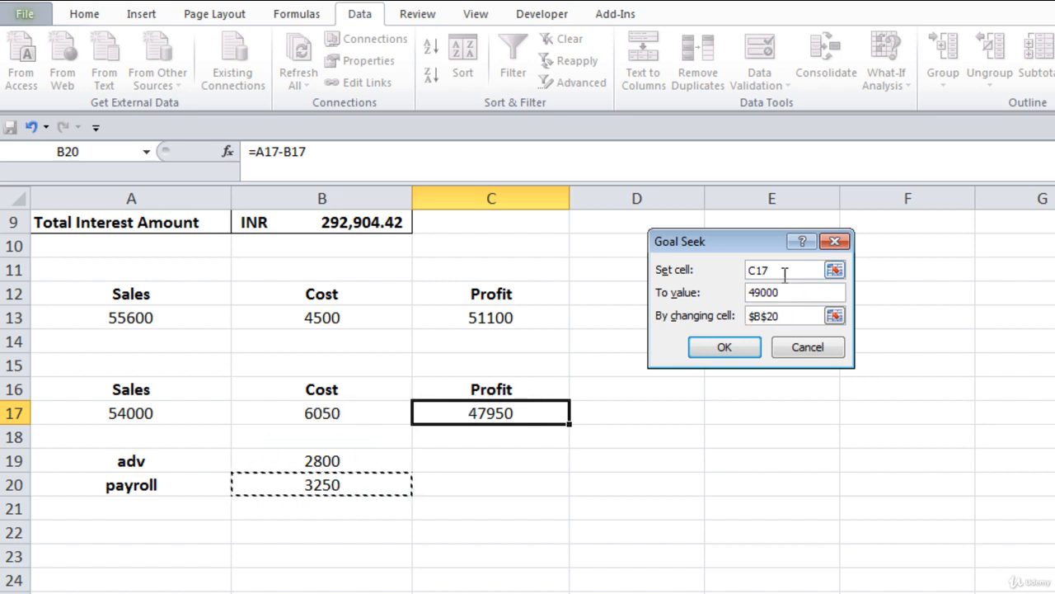
click(723, 349)
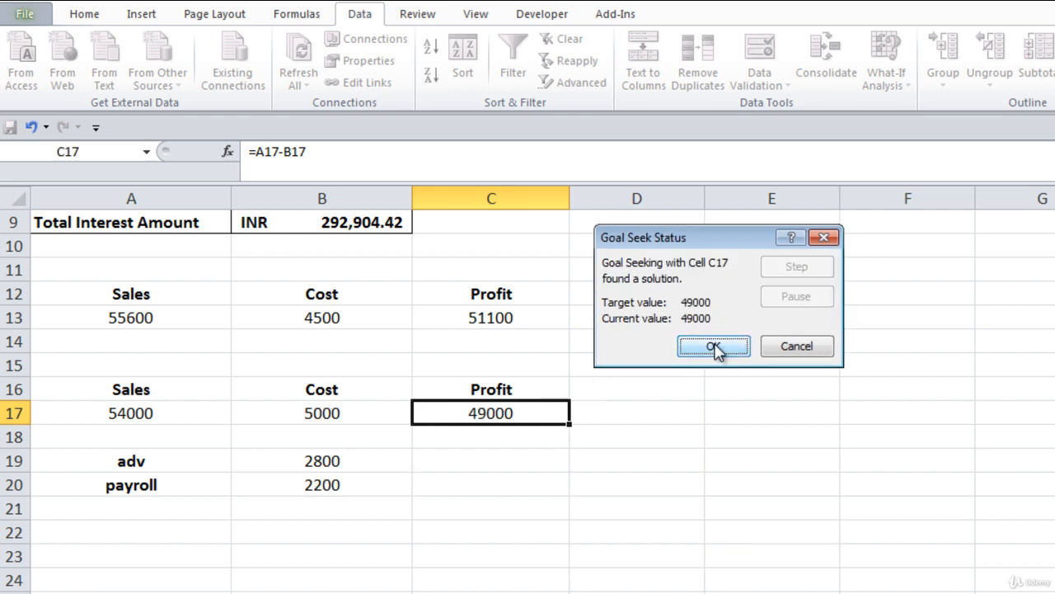
click(714, 347)
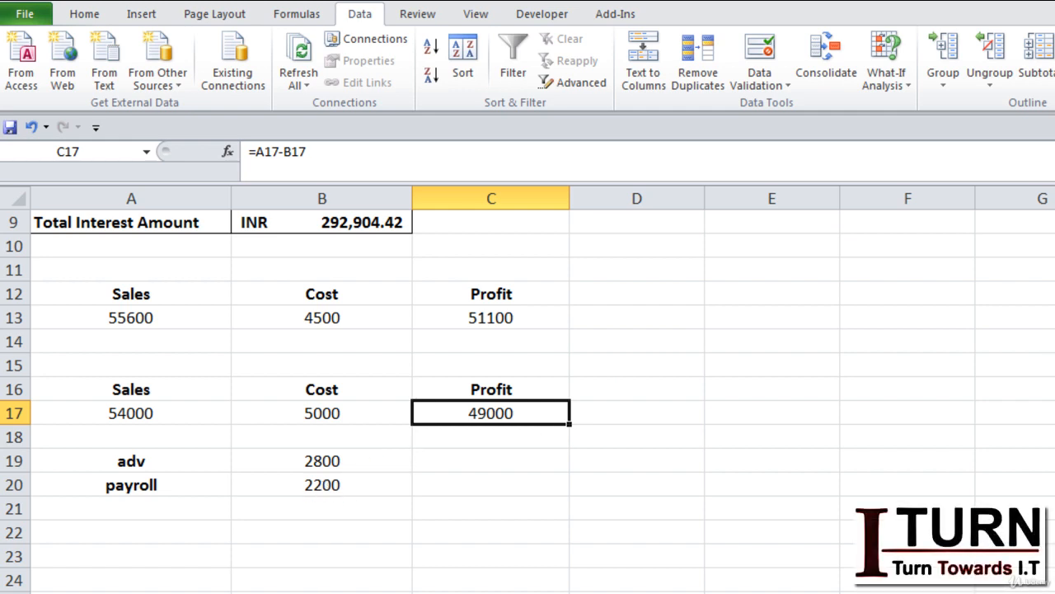
Step: Review the Loan Details table, checking the loan amount, the EMI formula and the total interest amount
scroll(528, 388, up, 3)
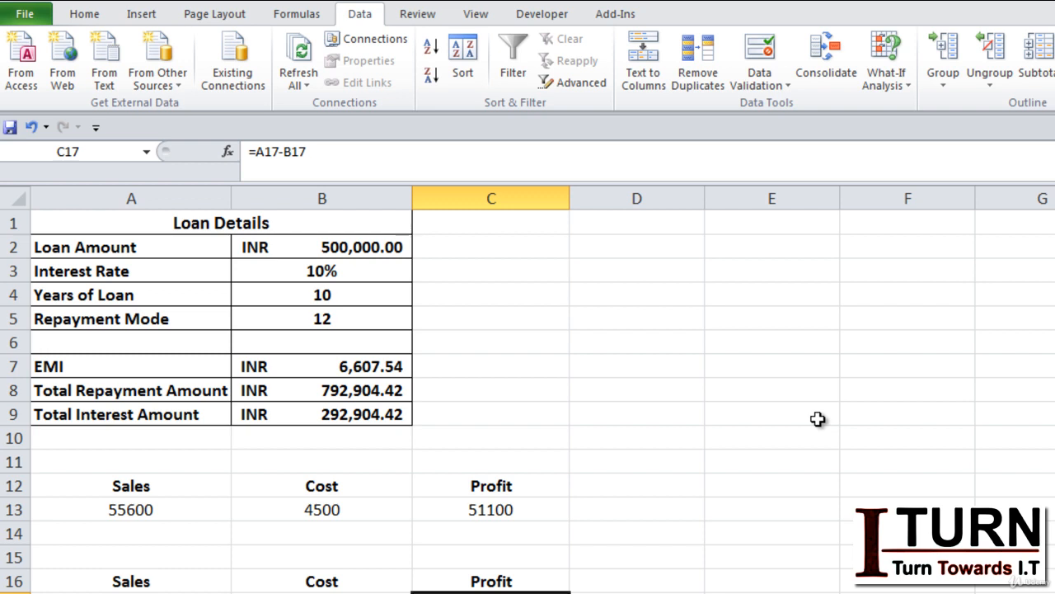
click(354, 254)
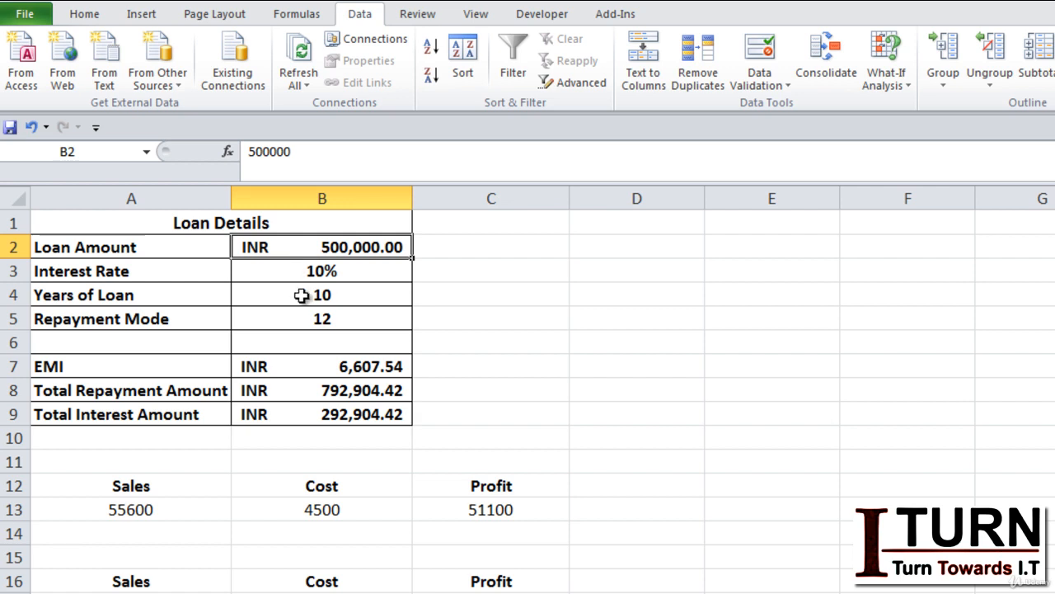
click(295, 371)
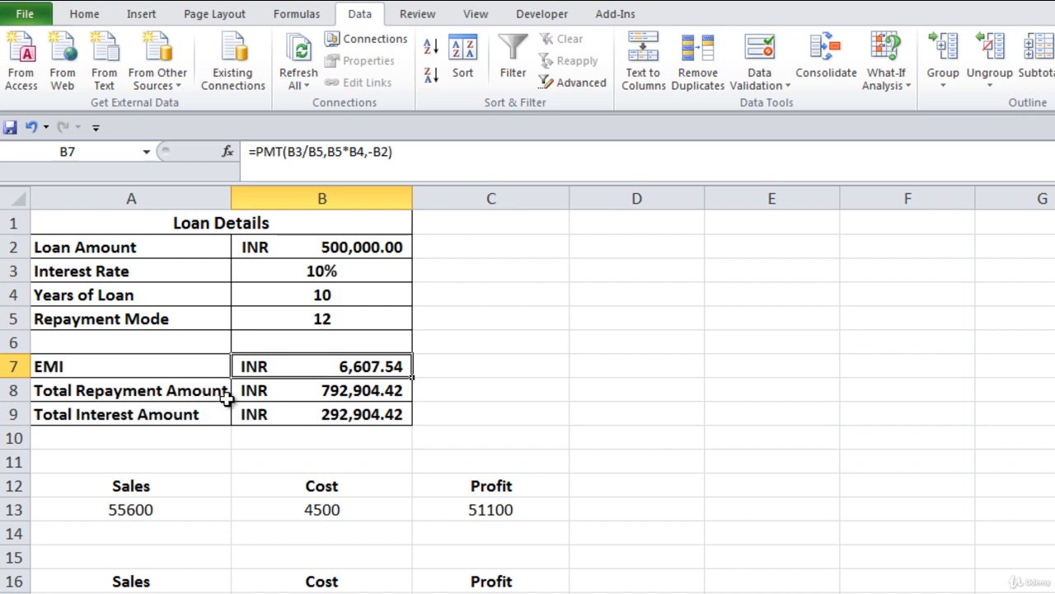
click(270, 414)
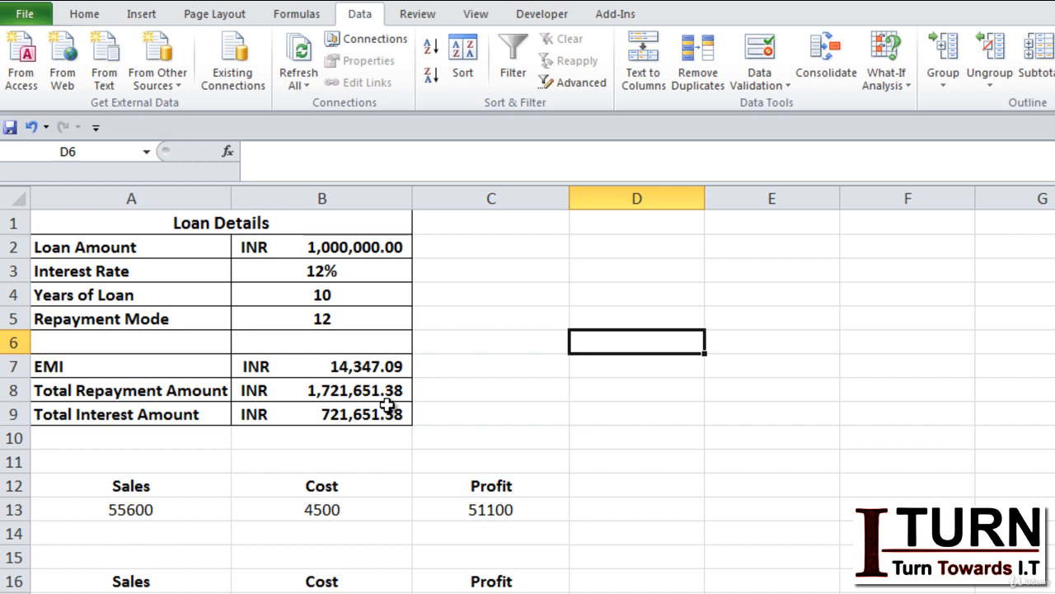
Step: Run Goal Seek to bring the EMI in B7 to 16500 by changing the interest rate in B3, and keep the solution
click(350, 368)
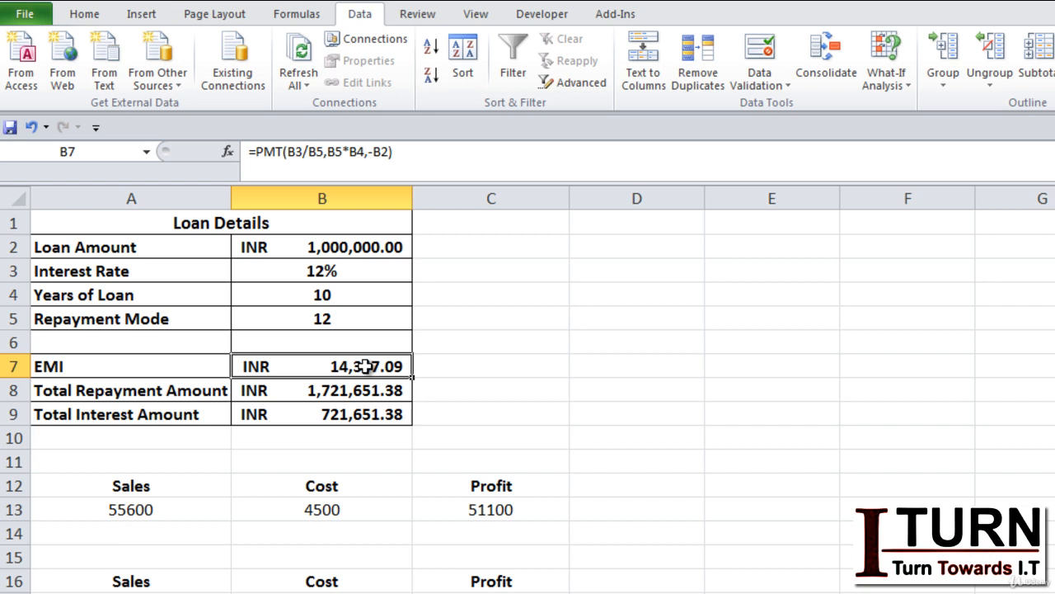
click(895, 83)
click(915, 128)
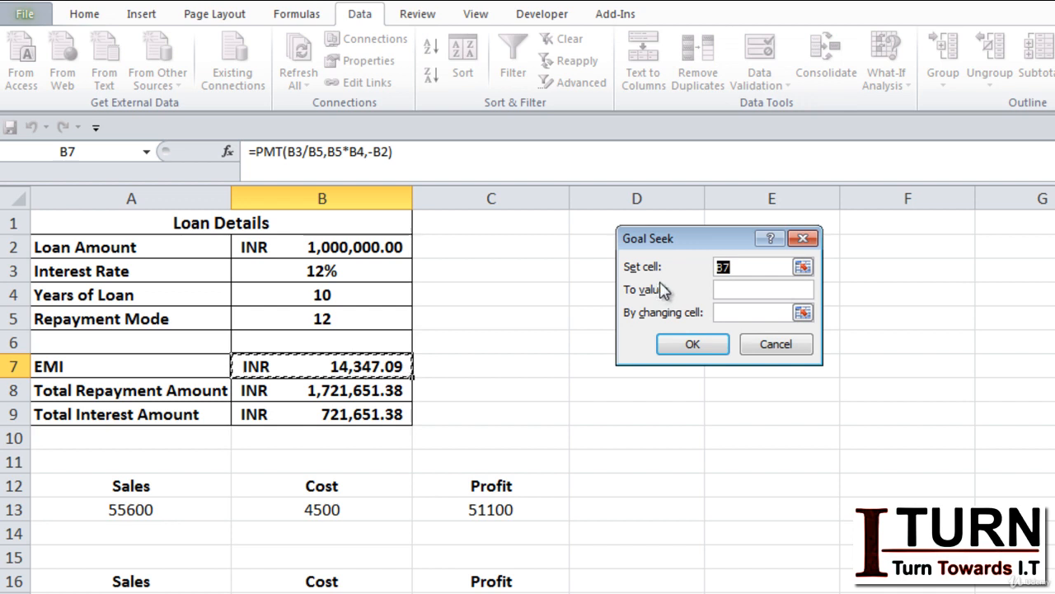
click(729, 290)
text(1)
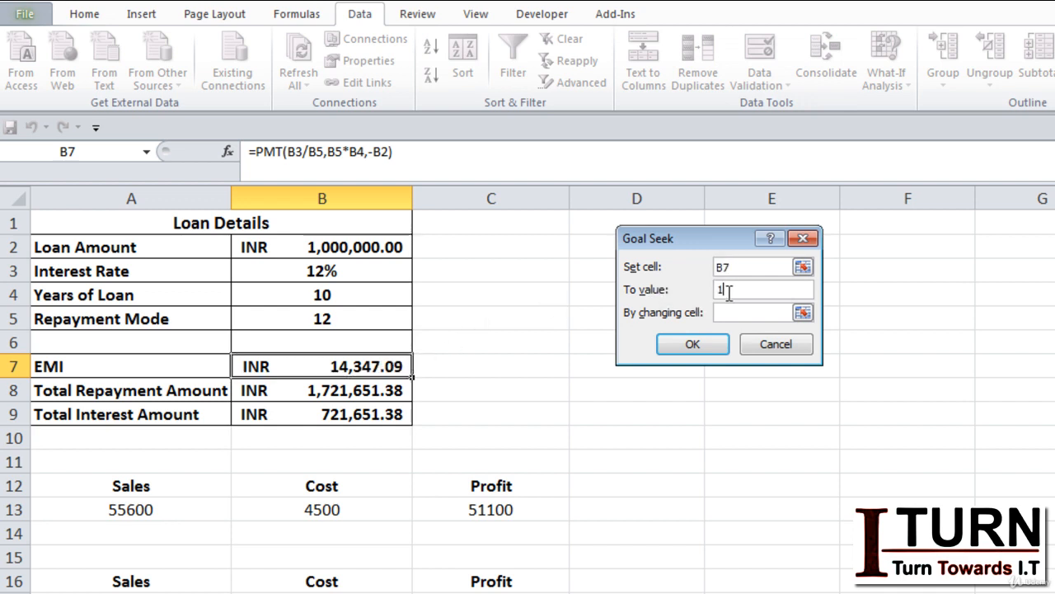
text(6500)
click(730, 311)
click(328, 271)
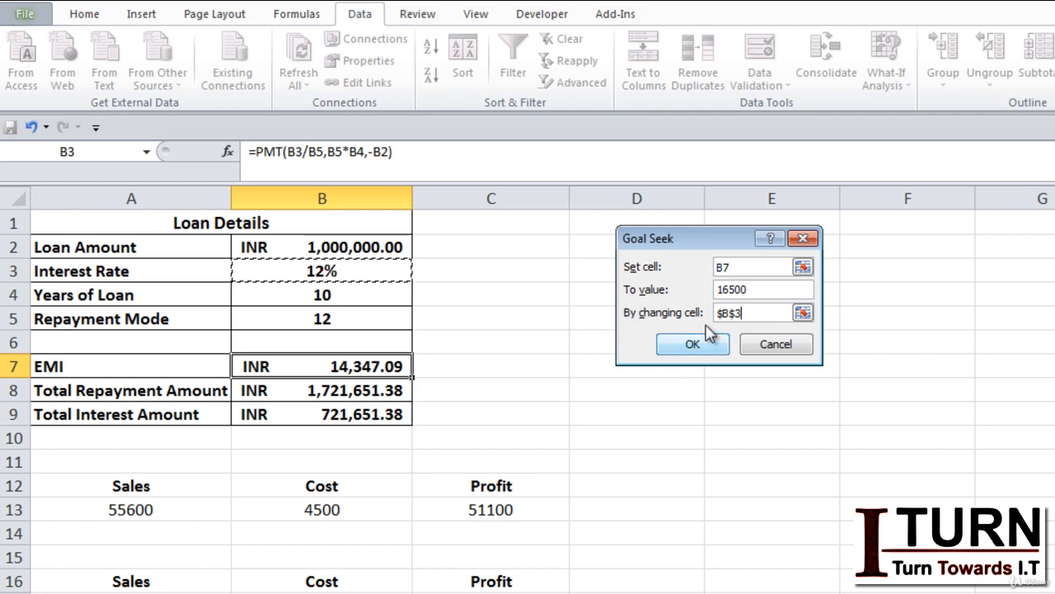
click(688, 346)
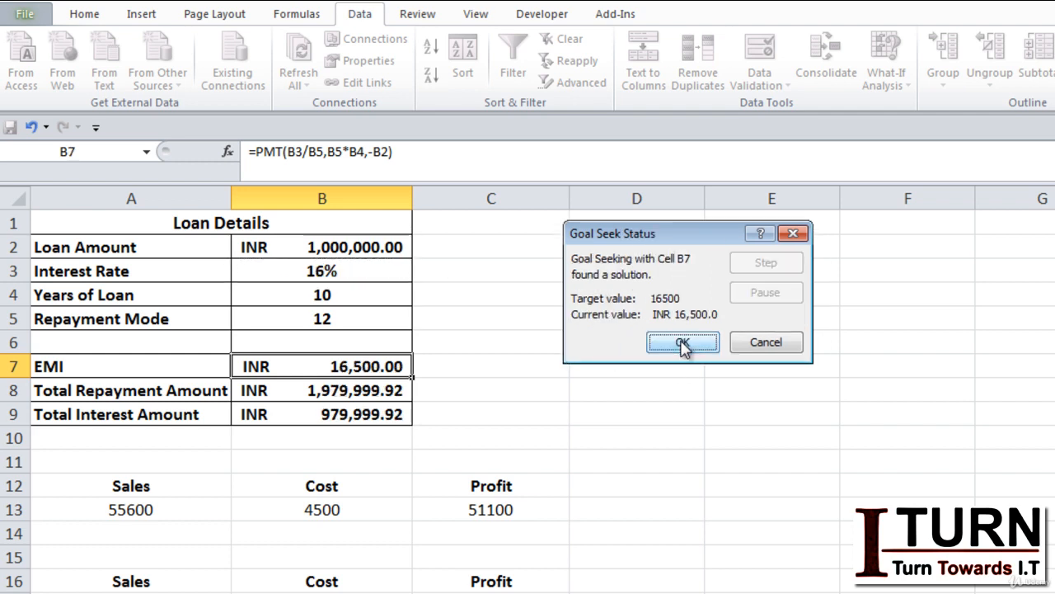
click(691, 345)
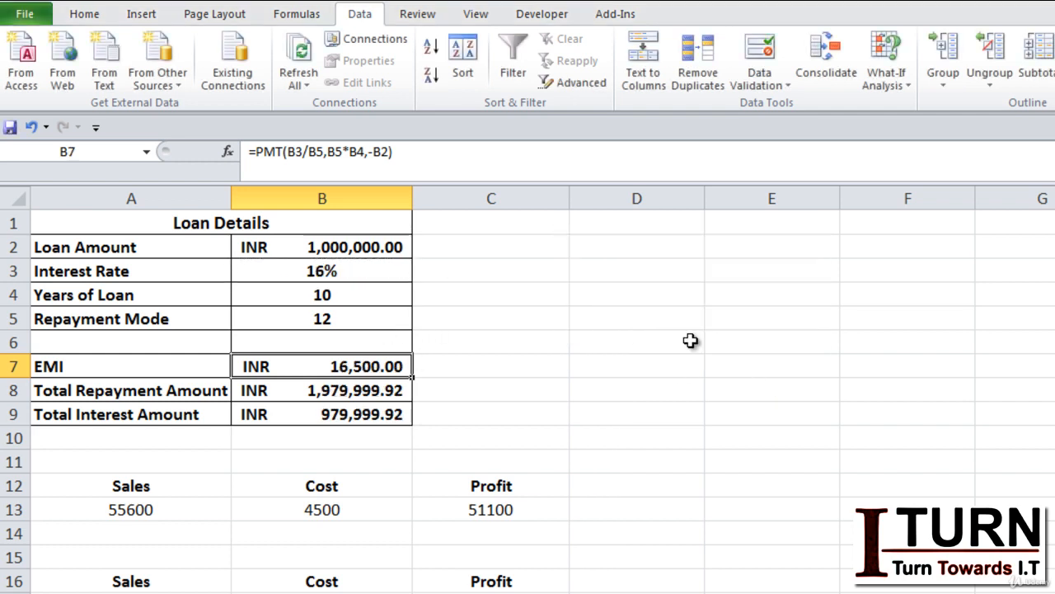